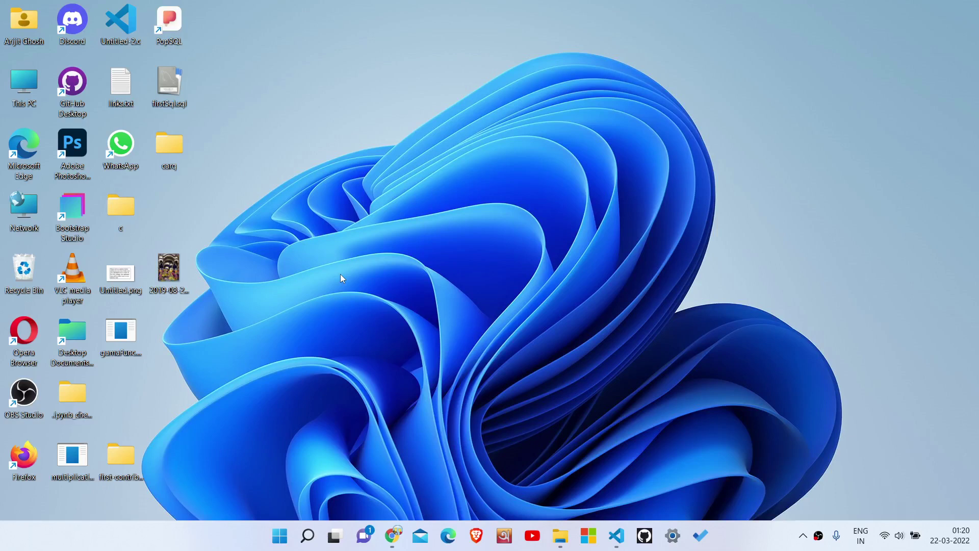
# Launch Adobe Photoshop 2022 from the desktop shortcut and wait for the Home screen
pyautogui.doubleClick(71, 154)
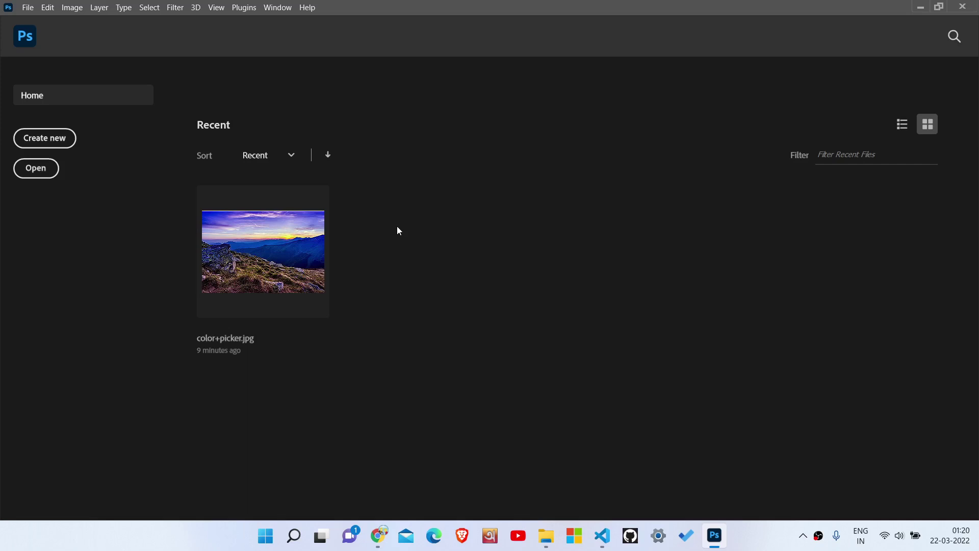
pyautogui.click(48, 7)
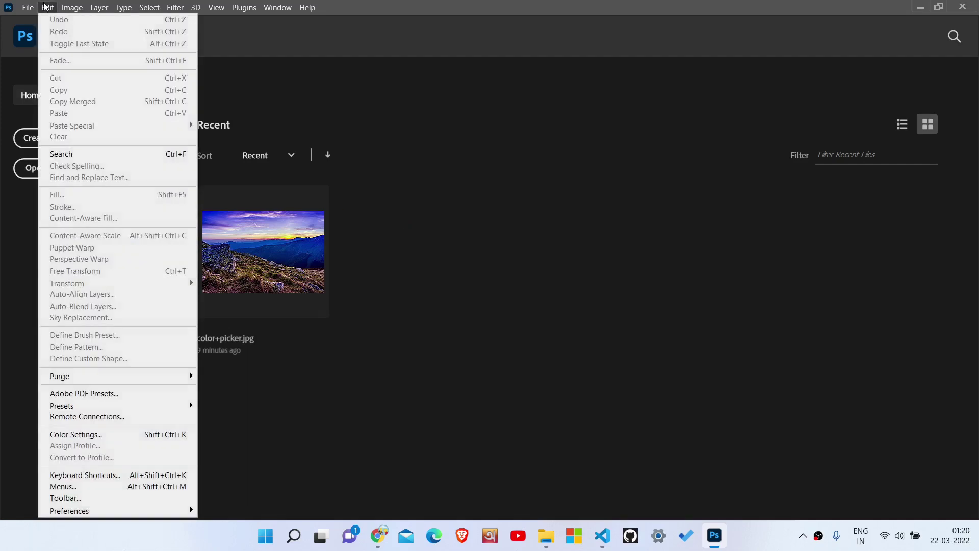
pyautogui.moveTo(118, 513)
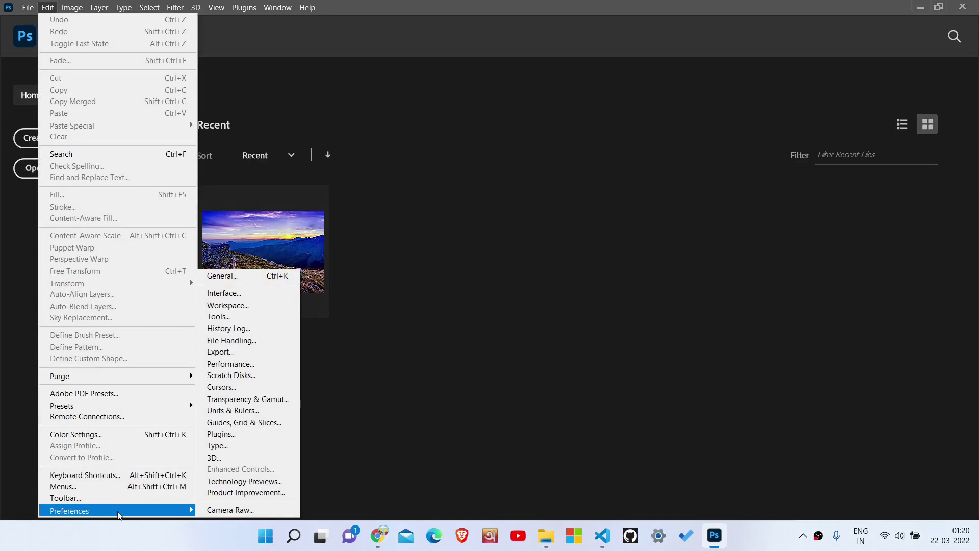
pyautogui.click(270, 241)
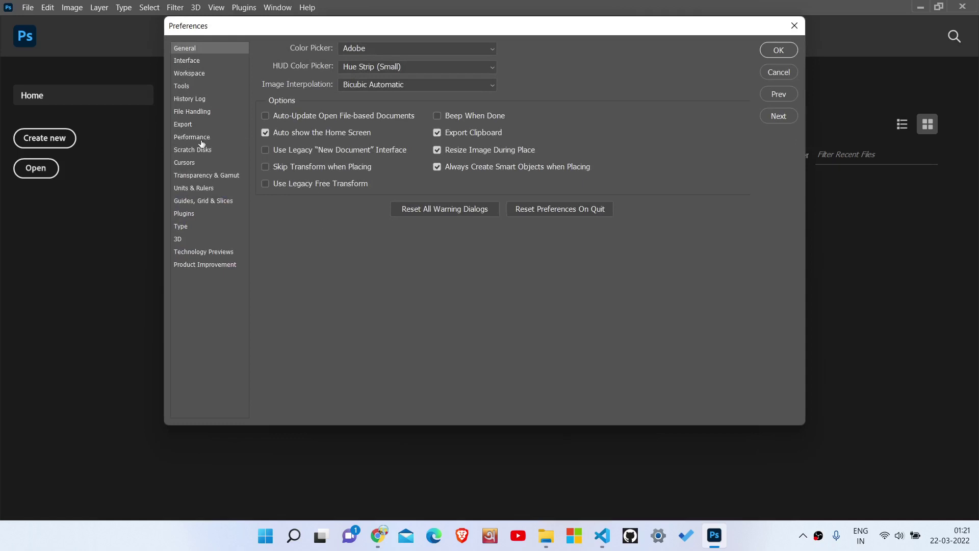
pyautogui.click(201, 138)
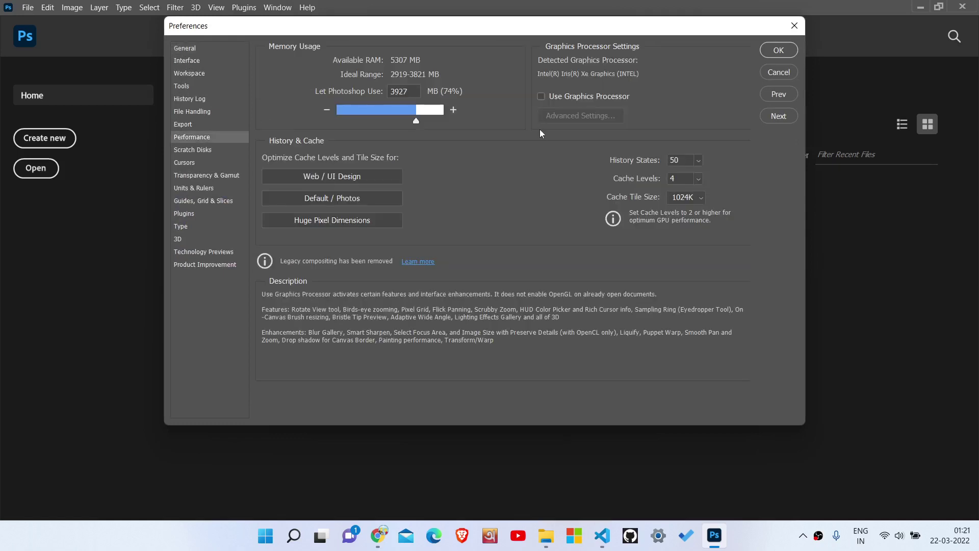
pyautogui.click(780, 50)
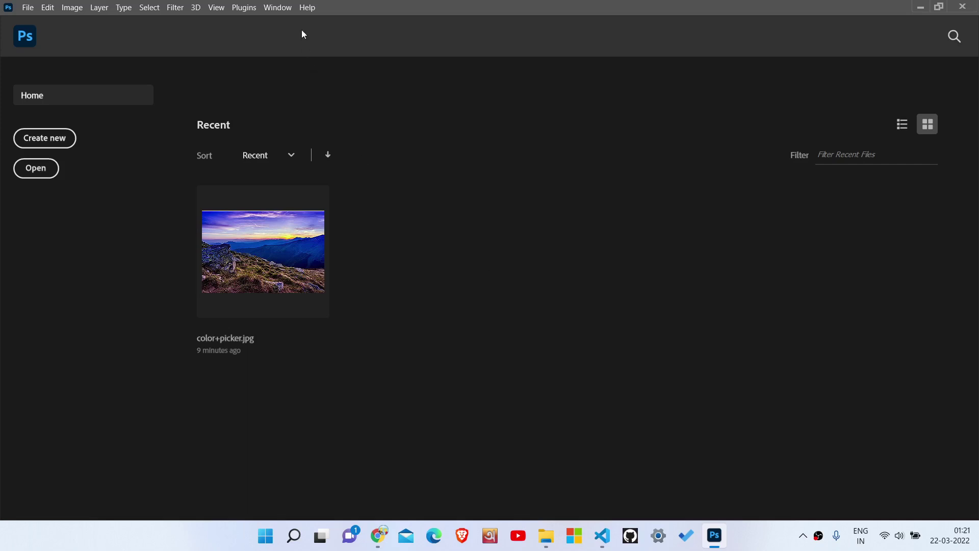
pyautogui.click(302, 9)
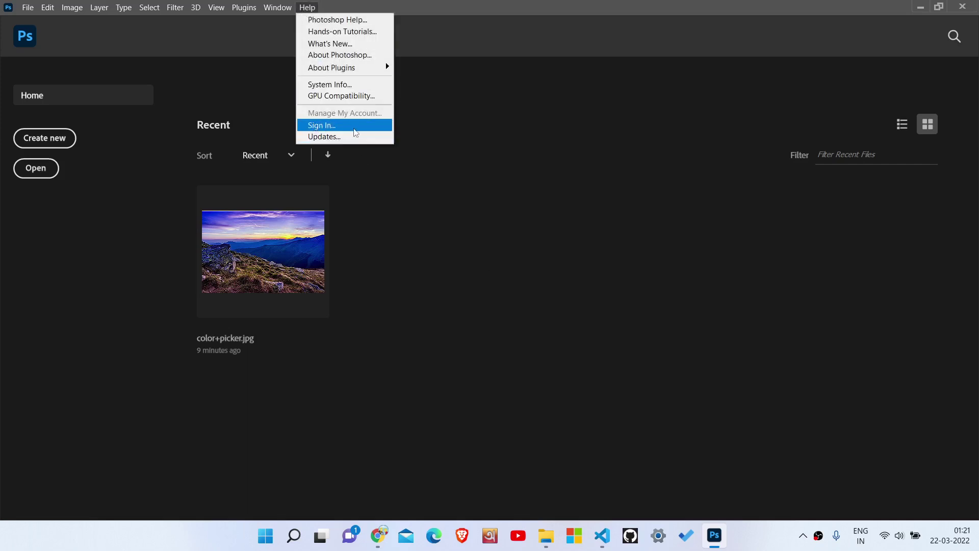
pyautogui.click(412, 197)
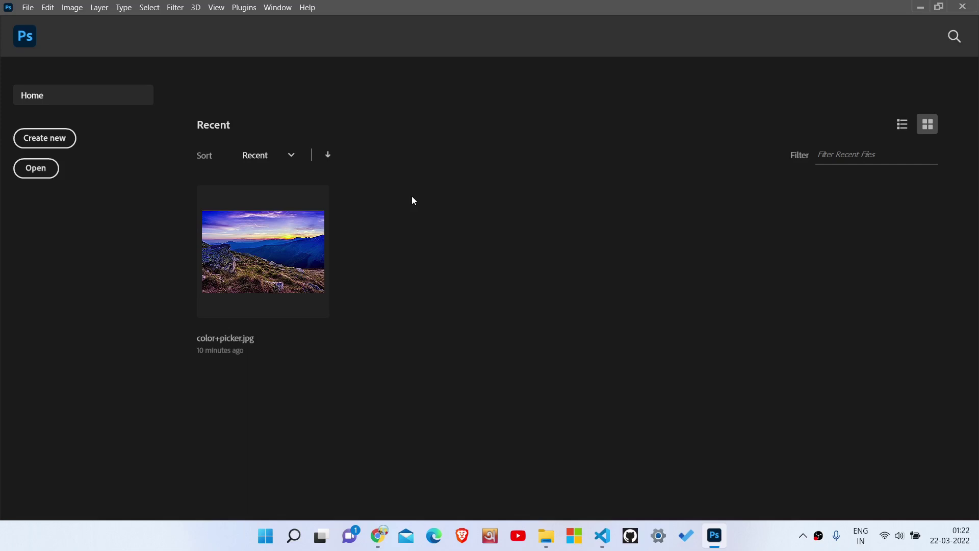
# Open color+picker.jpg and sample the pale horizon sky, pinkish sky and olive grass with the Eyedropper
pyautogui.click(296, 245)
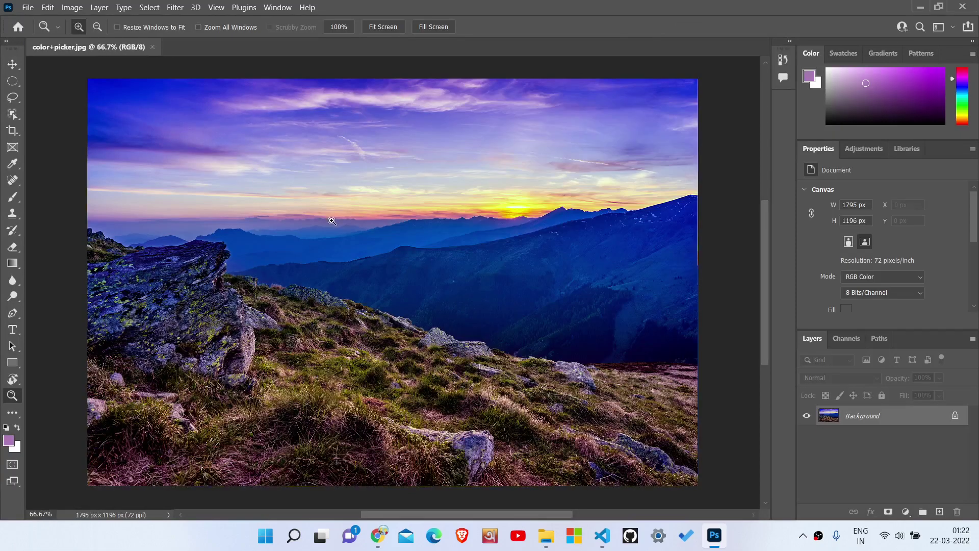
pyautogui.press('i')
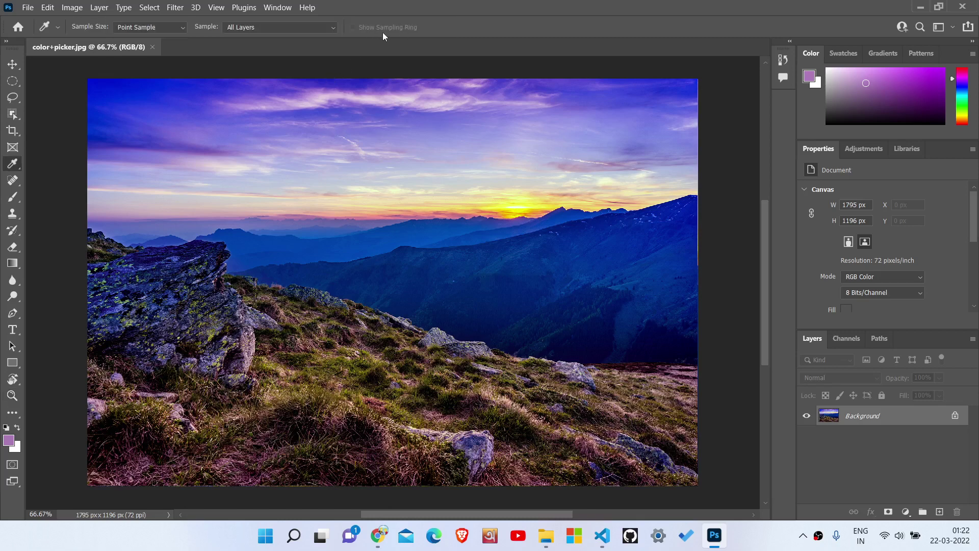
pyautogui.click(335, 197)
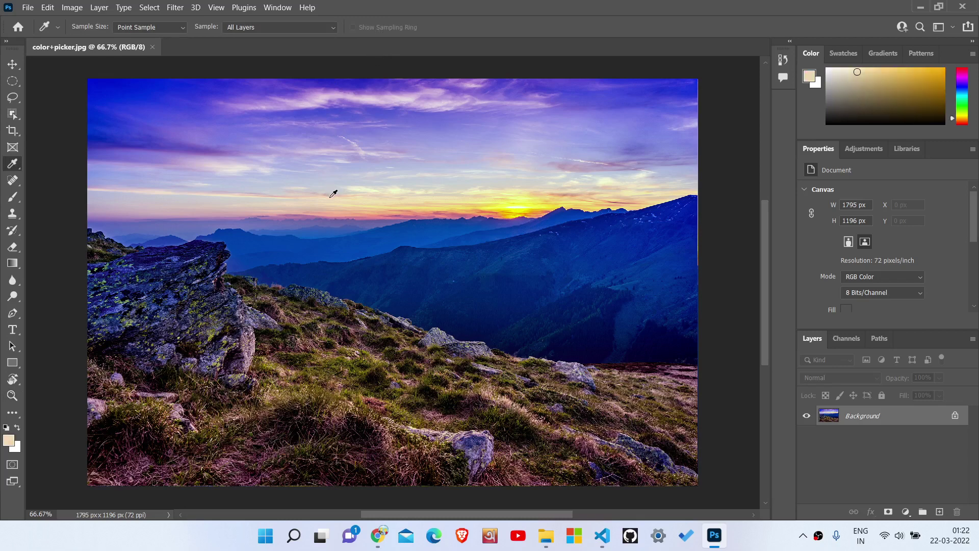
pyautogui.click(516, 165)
pyautogui.click(347, 345)
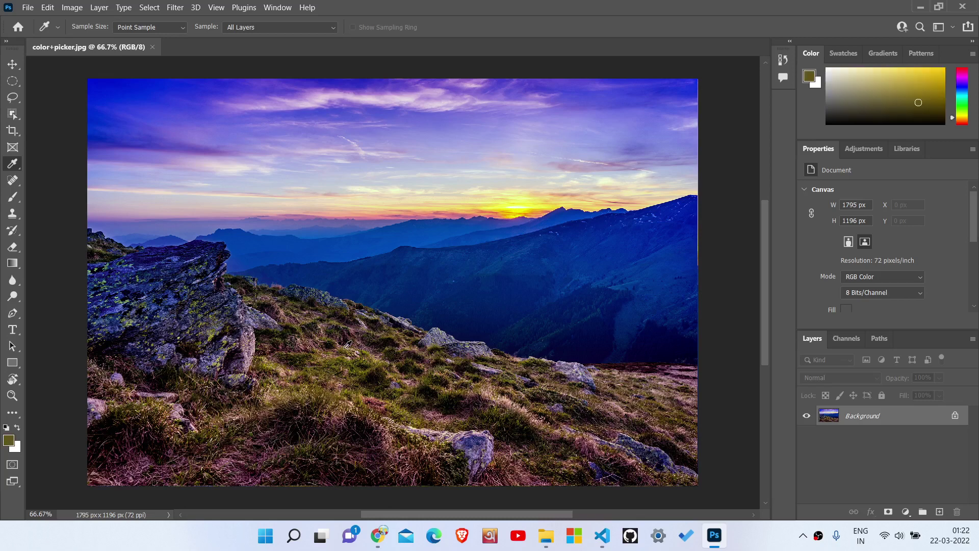
# Sample mountain blues and sky tones, finishing on the pale yellow near the sunset as foreground
pyautogui.click(208, 245)
pyautogui.click(181, 172)
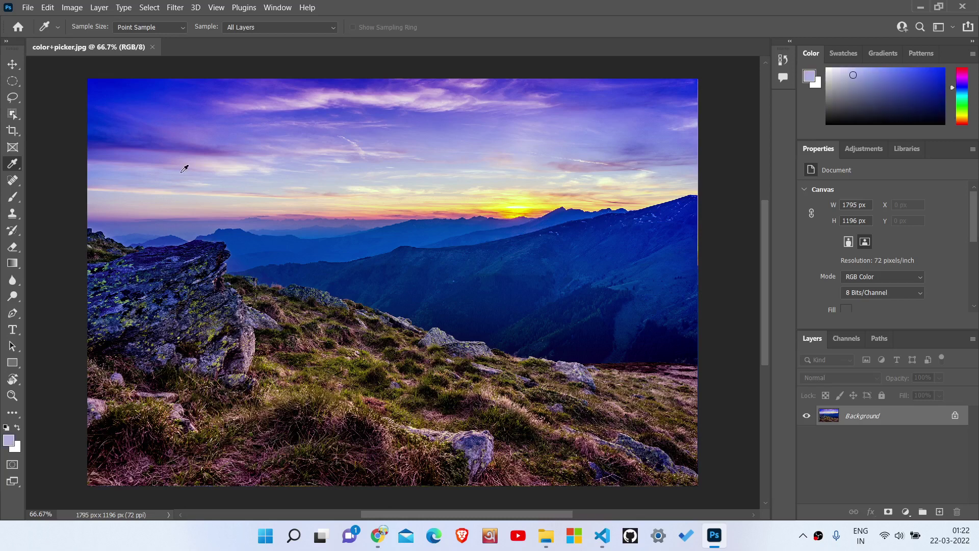
pyautogui.click(280, 153)
pyautogui.click(416, 255)
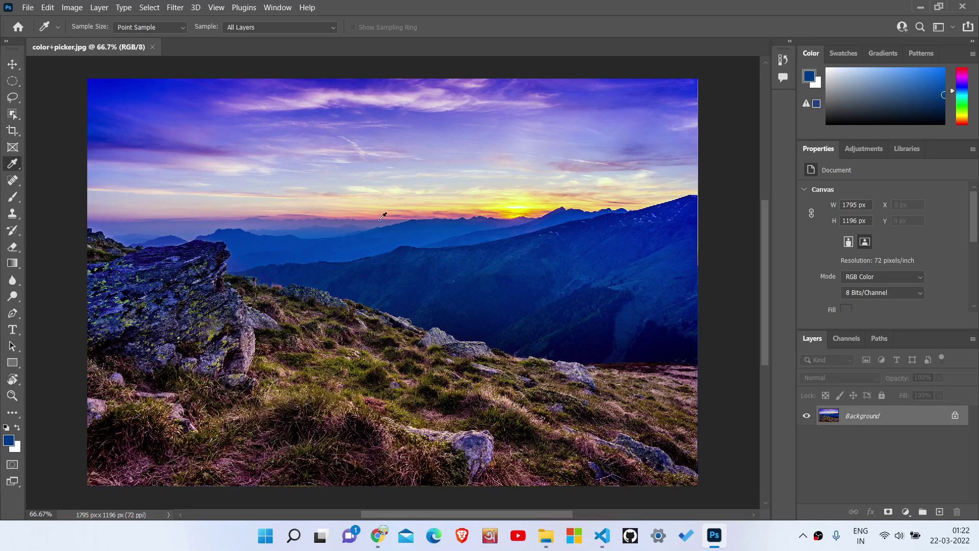
pyautogui.click(370, 199)
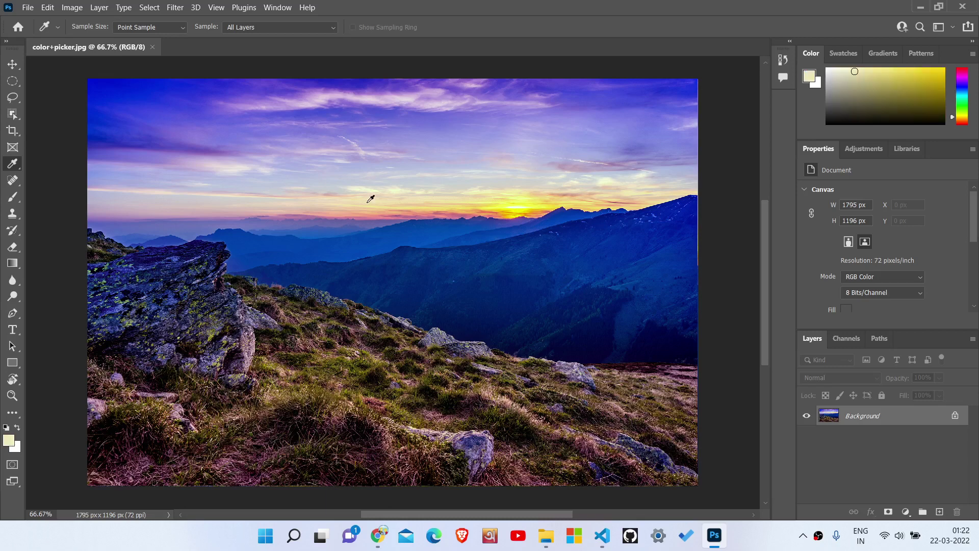
pyautogui.press('z')
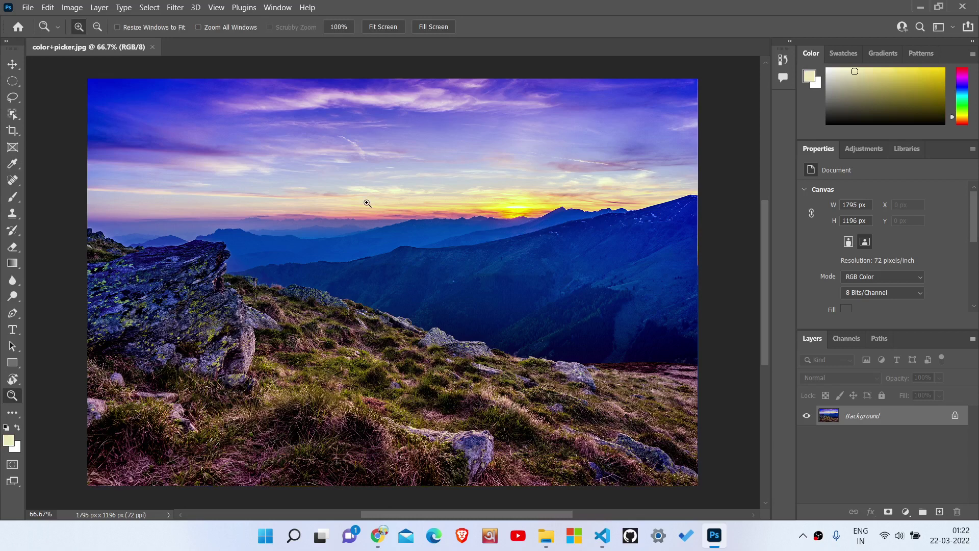
# Zoom into the sunset horizon, then fit the whole photo back on screen with Ctrl+0
pyautogui.moveTo(368, 203); pyautogui.dragTo(460, 232)
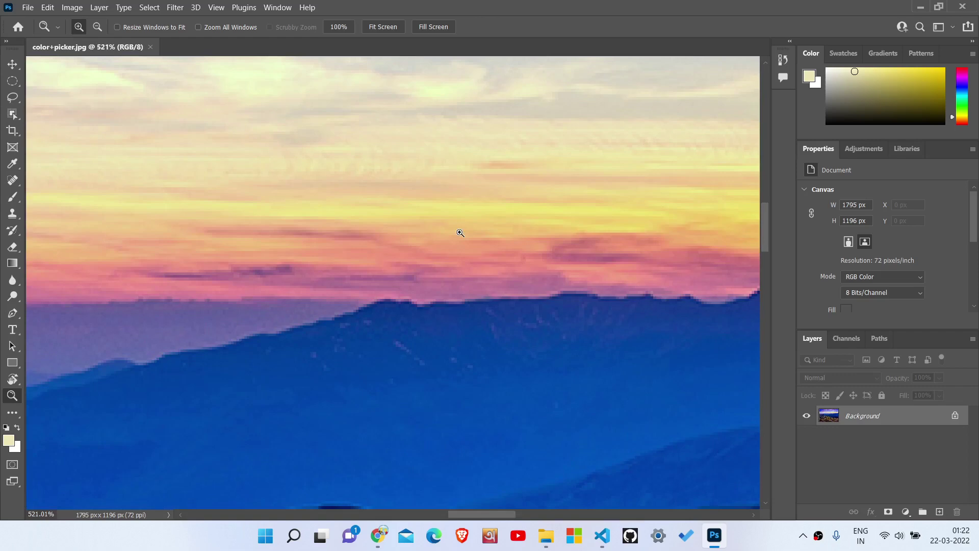
pyautogui.moveTo(459, 232); pyautogui.dragTo(348, 282)
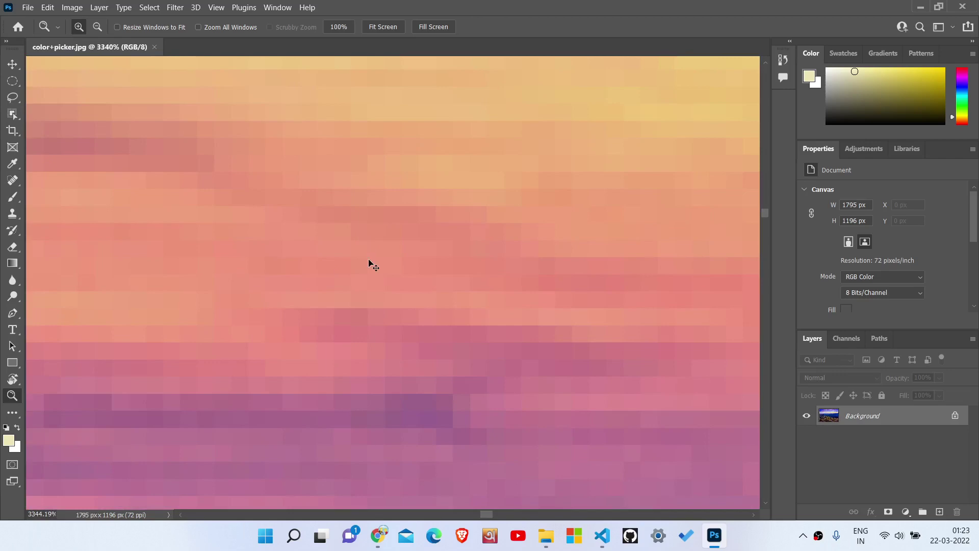
pyautogui.hotkey('ctrl', '0')
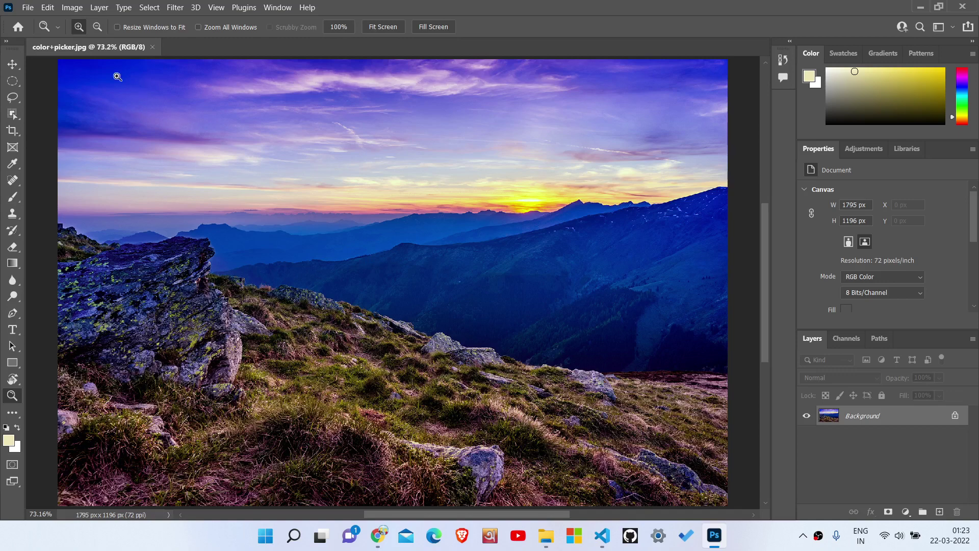
# Turn on Use Graphics Processor in the Performance preferences and confirm with OK
pyautogui.click(50, 7)
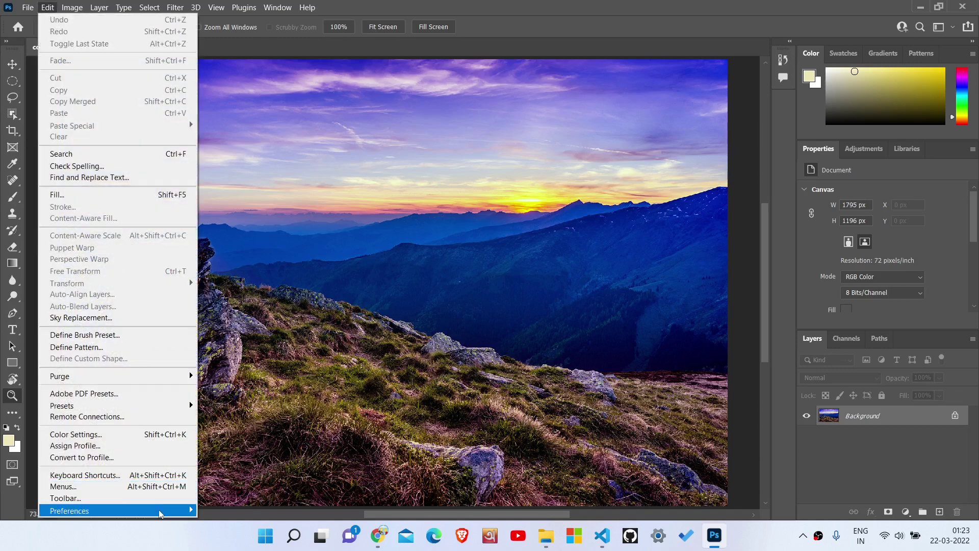
pyautogui.moveTo(158, 509)
pyautogui.click(270, 276)
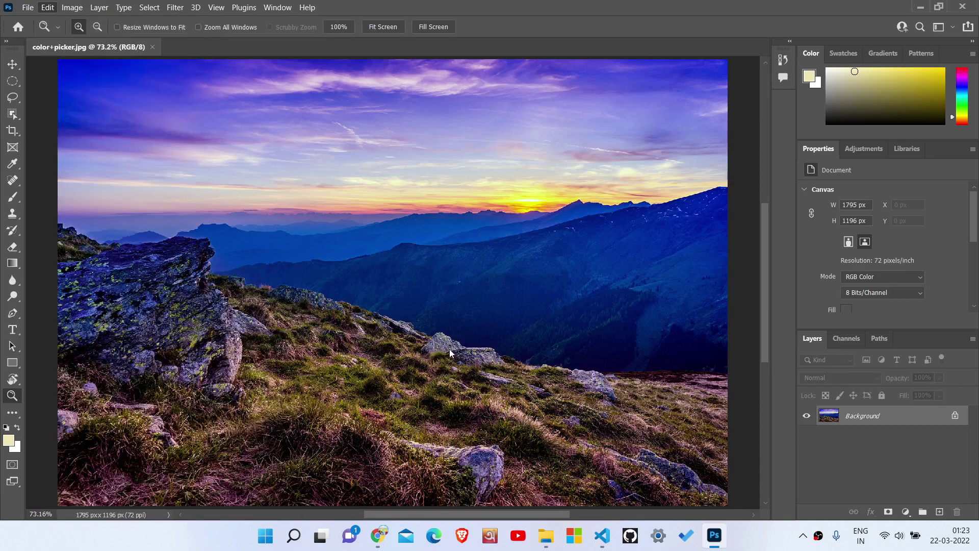
pyautogui.click(188, 137)
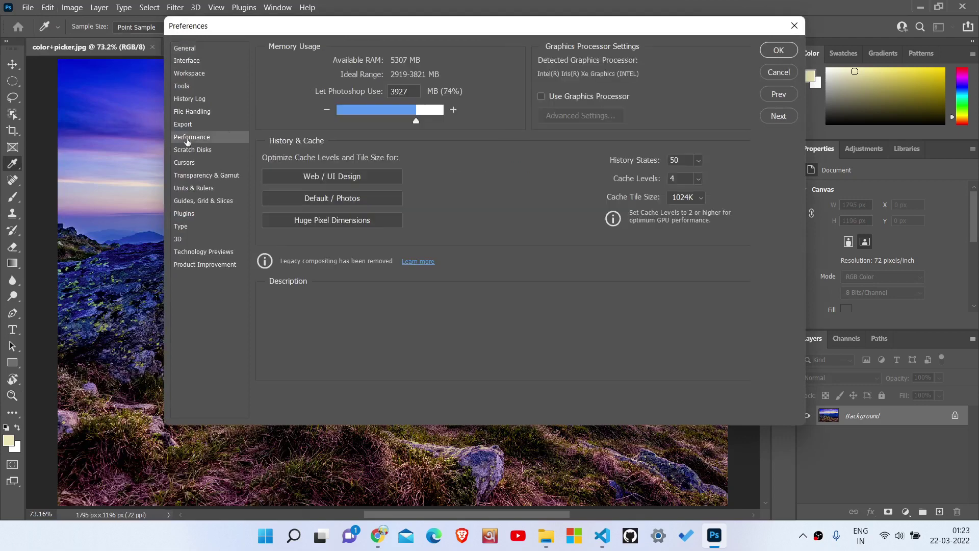
pyautogui.click(540, 96)
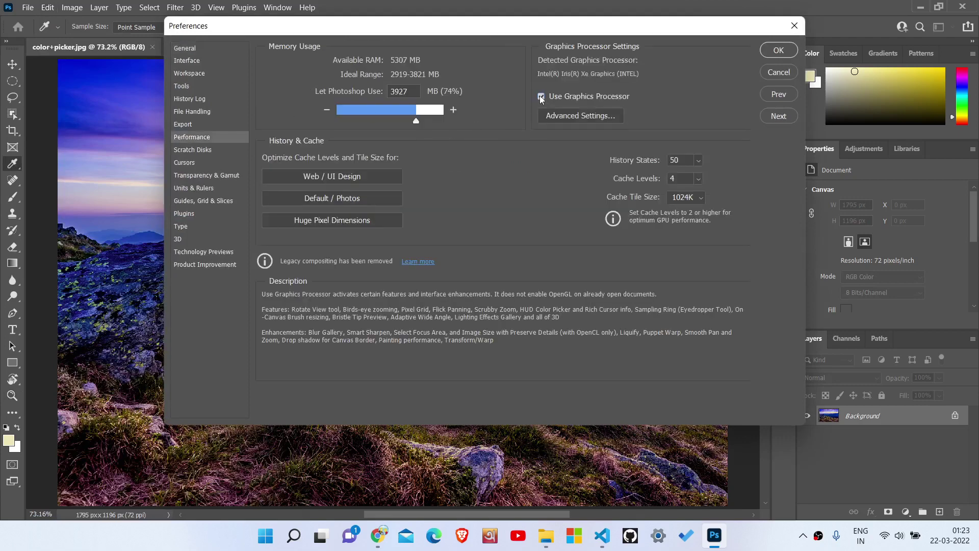
pyautogui.click(778, 50)
pyautogui.press('z')
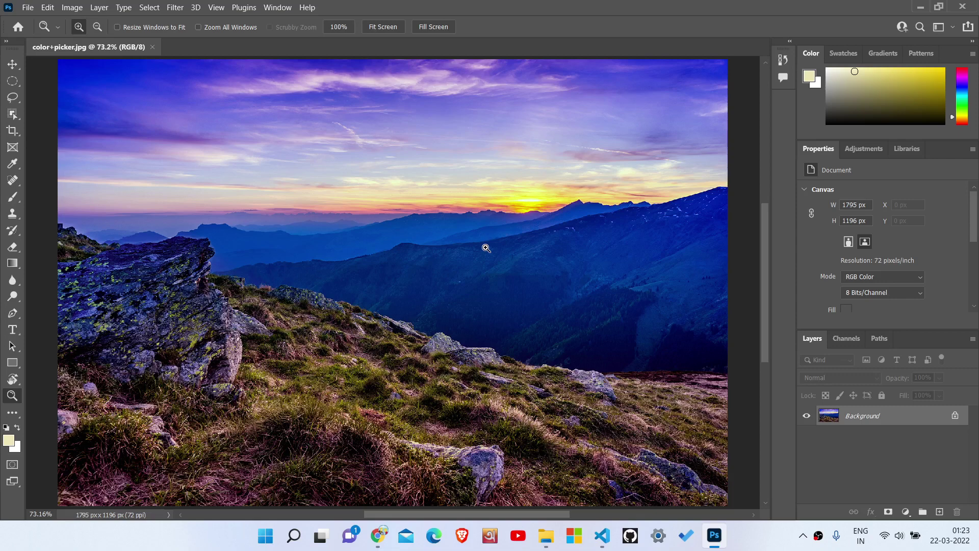
# Restart Photoshop and reopen color+picker.jpg from the Recent files
pyautogui.click(962, 6)
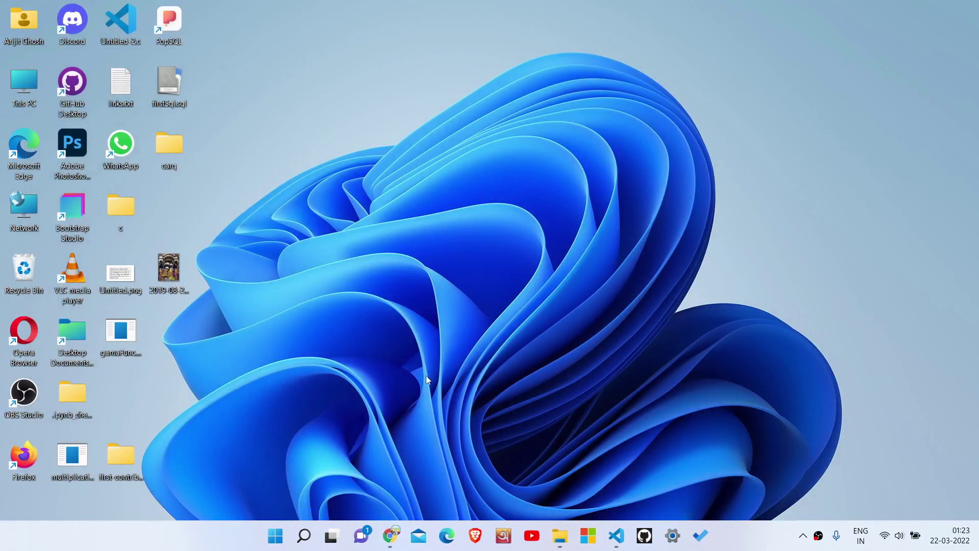
pyautogui.doubleClick(53, 147)
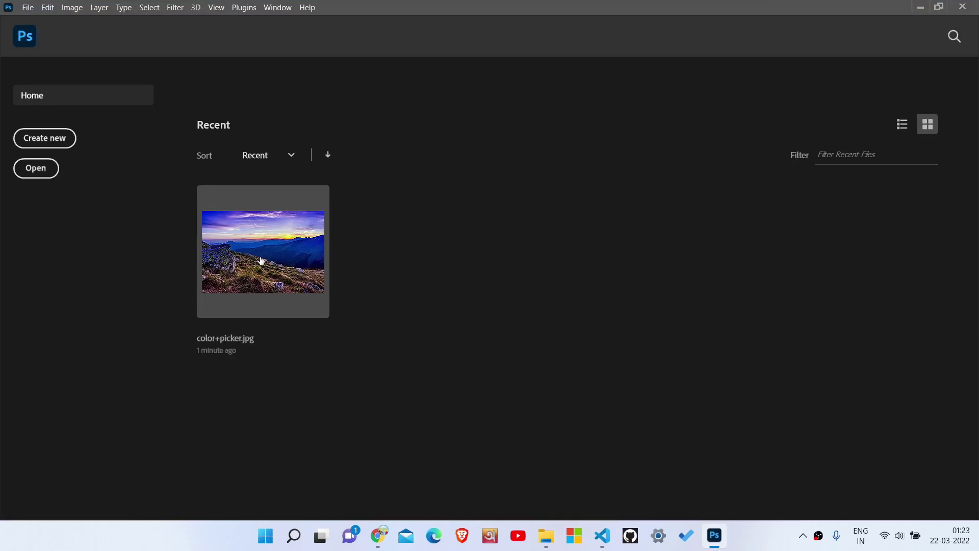
pyautogui.click(260, 261)
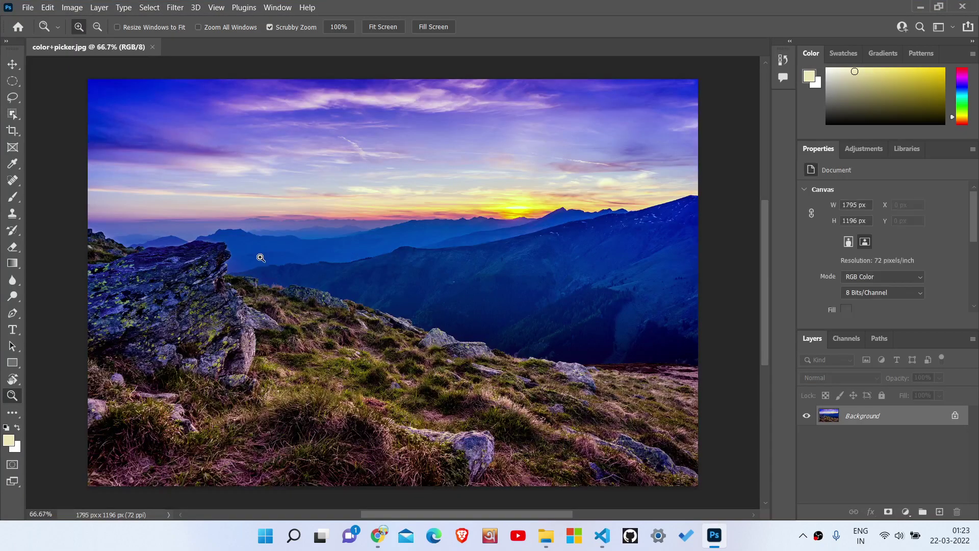
# Scrubby-zoom into the sky near the sun down to pixels, then back out to the whole photo
pyautogui.click(260, 258)
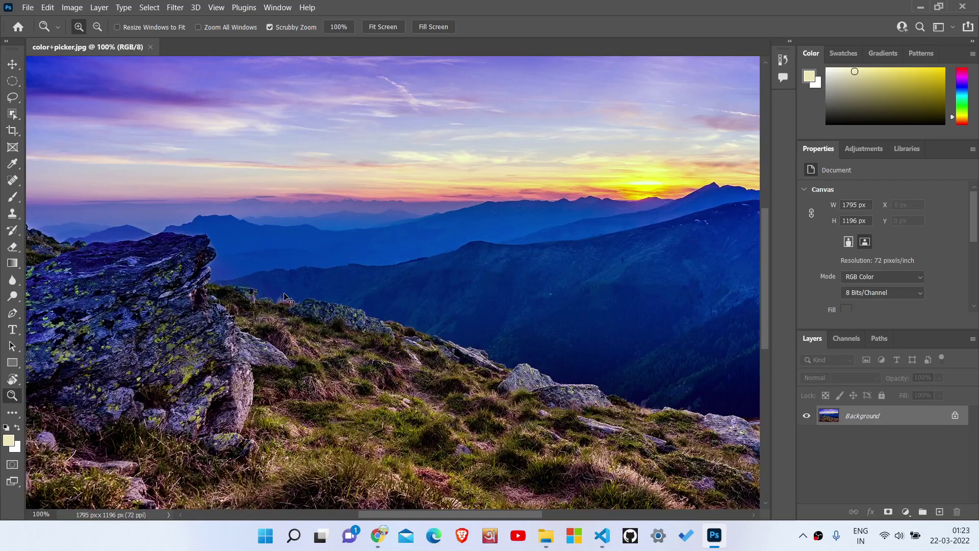
pyautogui.scroll(-2, 287, 299)
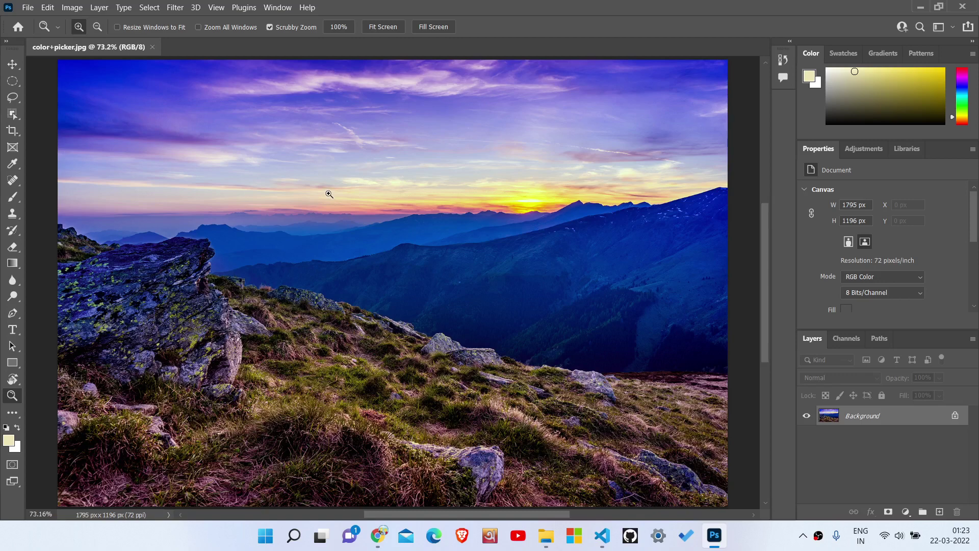
pyautogui.moveTo(329, 194); pyautogui.dragTo(386, 198)
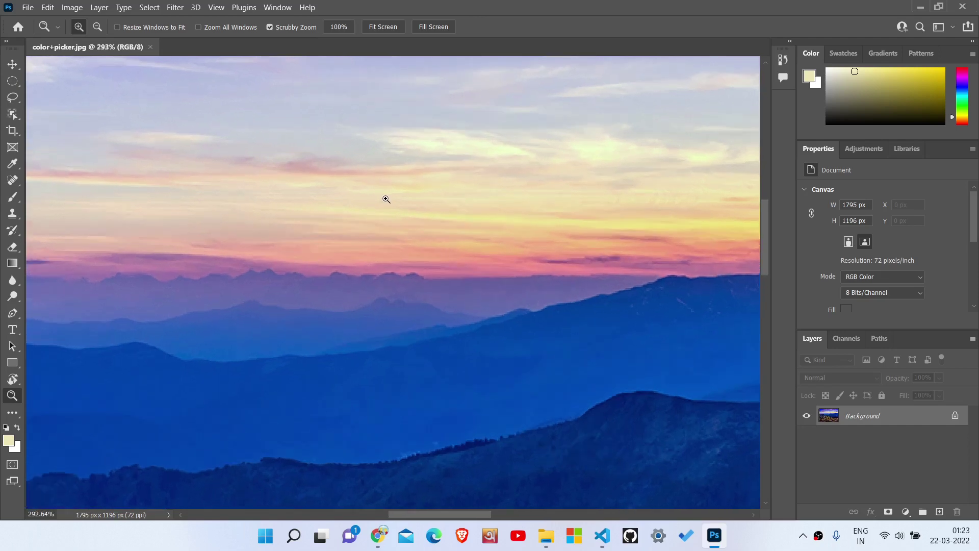
pyautogui.moveTo(386, 199); pyautogui.dragTo(301, 203)
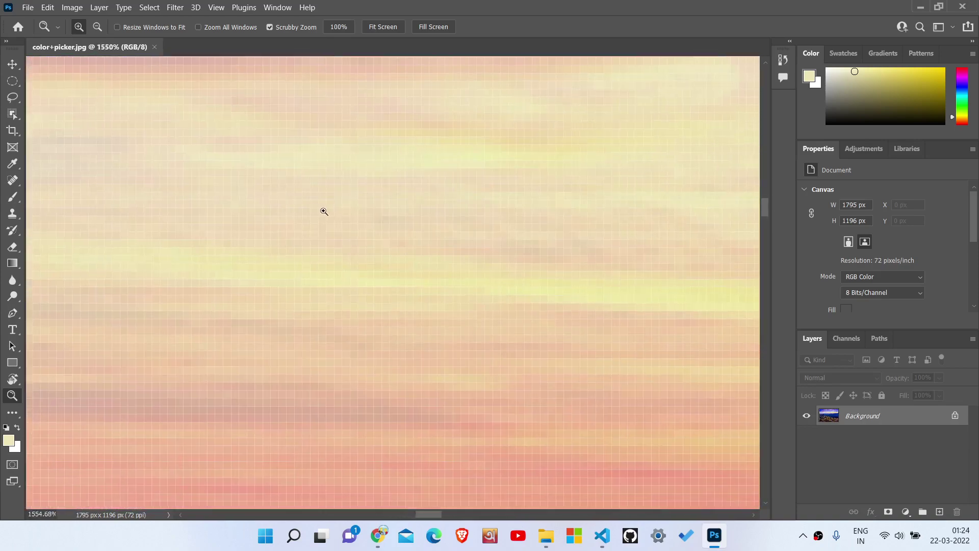
pyautogui.moveTo(429, 271); pyautogui.dragTo(326, 282)
pyautogui.scroll(-3, 326, 282)
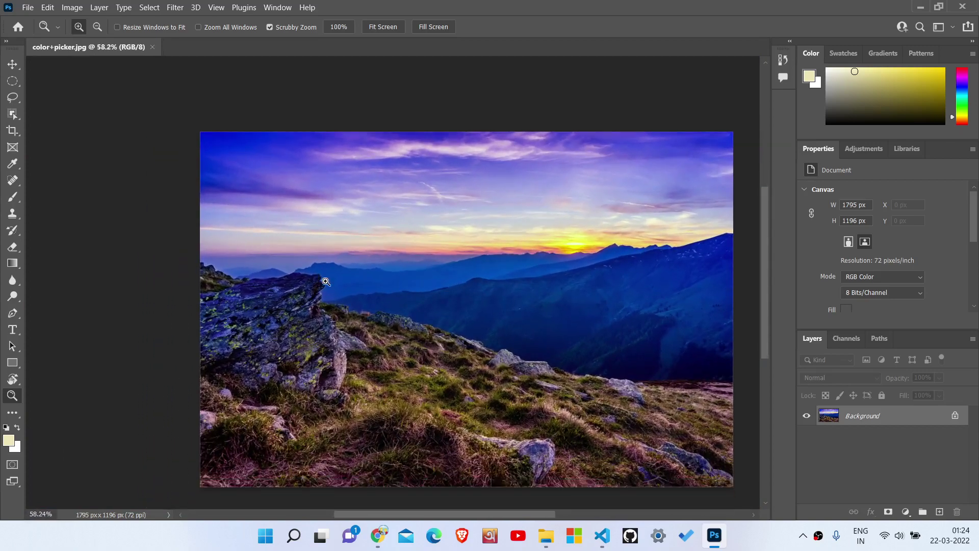
pyautogui.moveTo(451, 223)
pyautogui.mouseDown()
pyautogui.moveTo(500, 228)
pyautogui.moveTo(443, 221)
pyautogui.mouseUp()
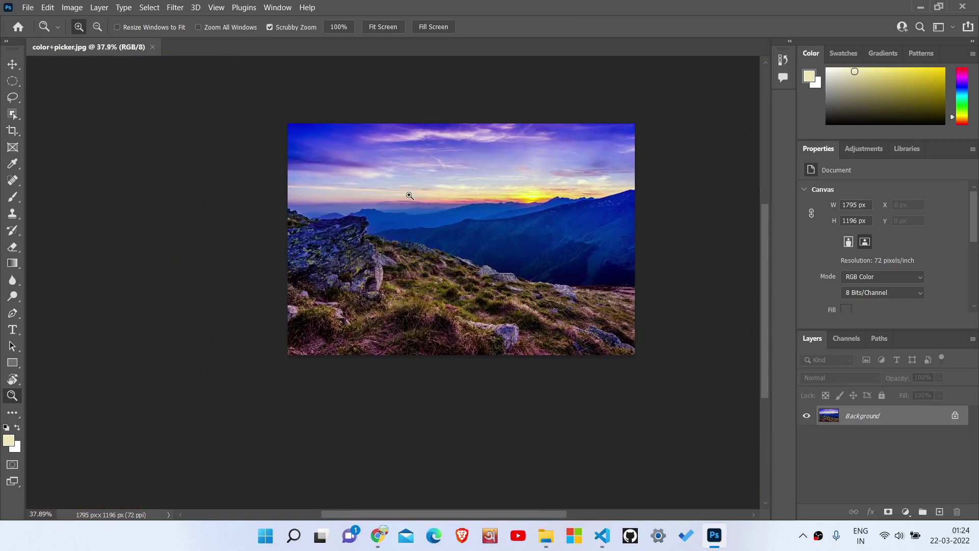
# Eyedropper-sample from the blue mountains across the sky, ending on the bright yellow sun glow
pyautogui.press('i')
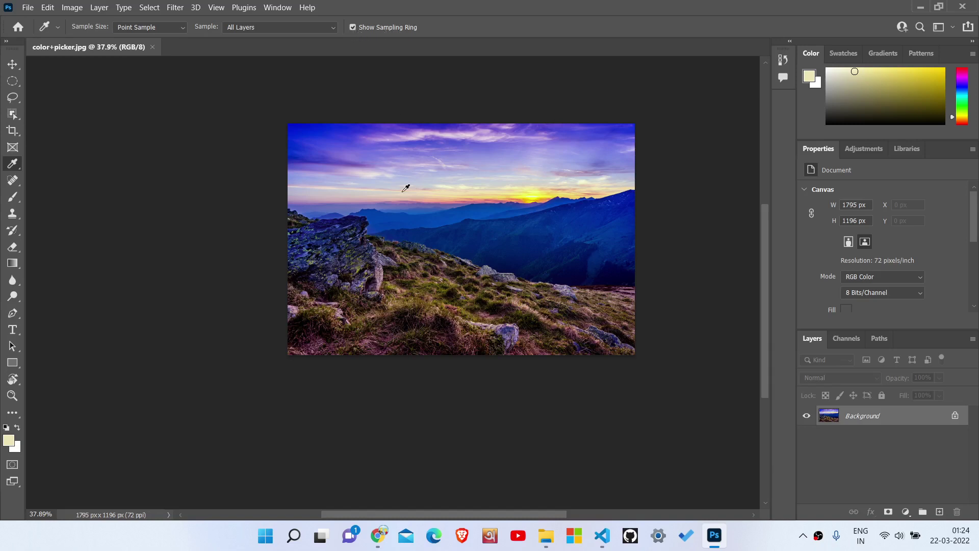
pyautogui.click(418, 214)
pyautogui.moveTo(419, 213); pyautogui.dragTo(520, 190)
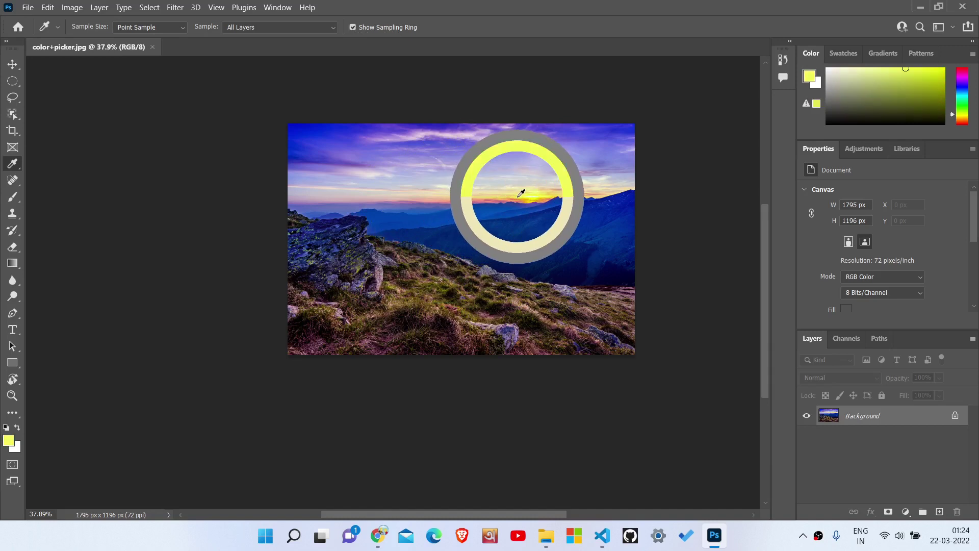